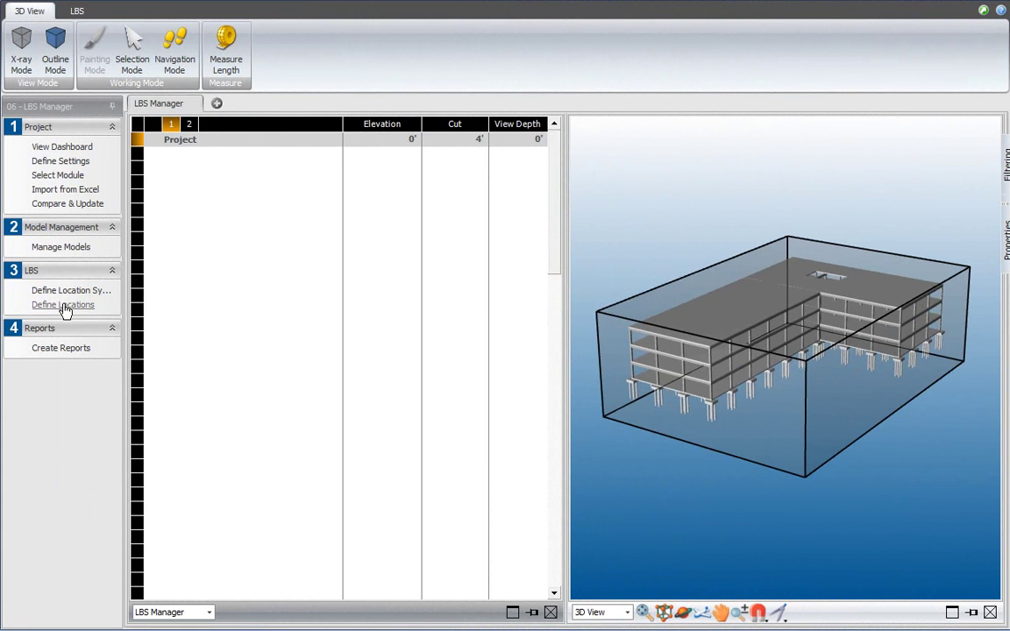
# Orbit the building model, then select the Project location to bring up the LBS tools
pyautogui.moveTo(666, 508); pyautogui.dragTo(750, 515)
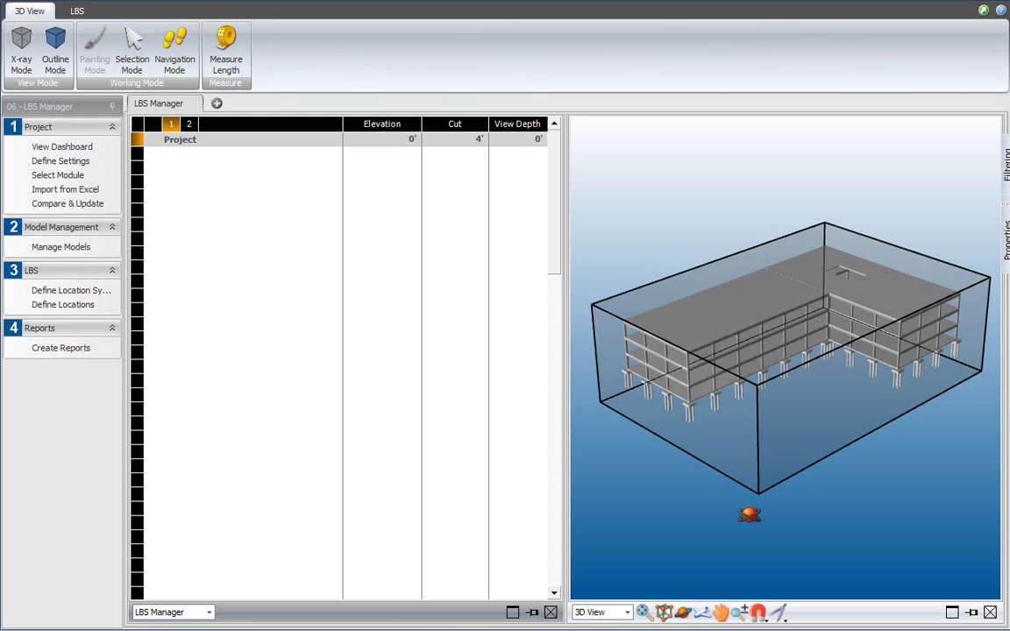
pyautogui.click(195, 143)
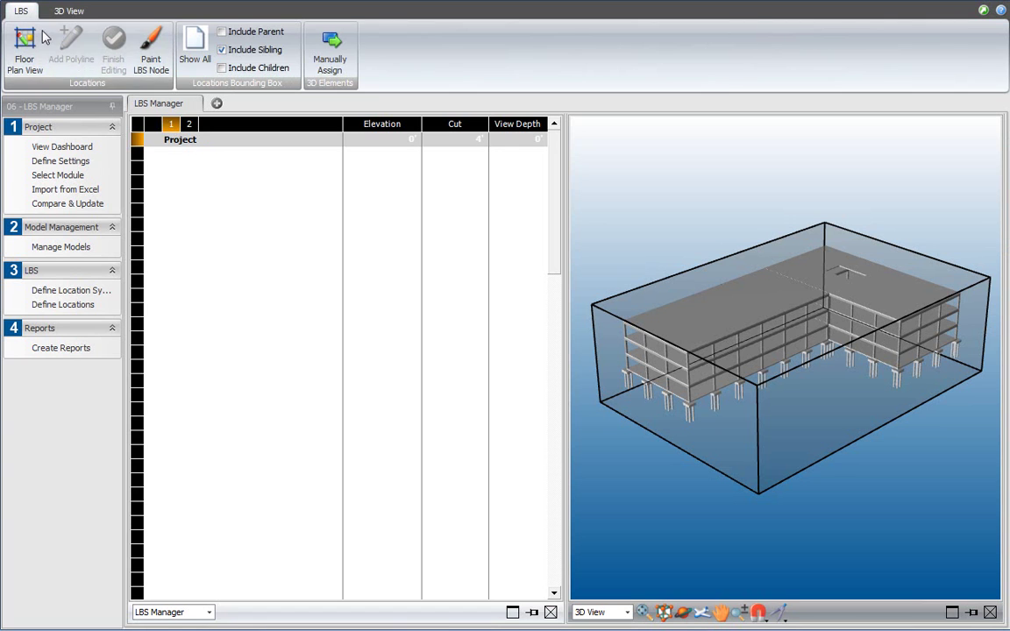
# Apply Floor Split to Project three times, creating levels Unnamed (1) through Unnamed (4)
pyautogui.rightClick(175, 148)
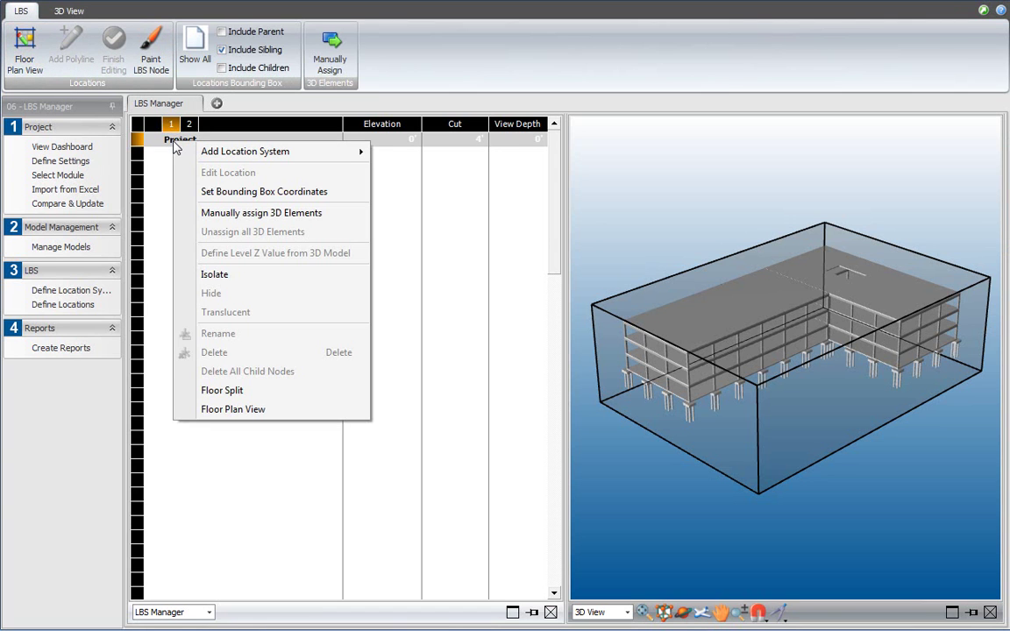
pyautogui.click(309, 398)
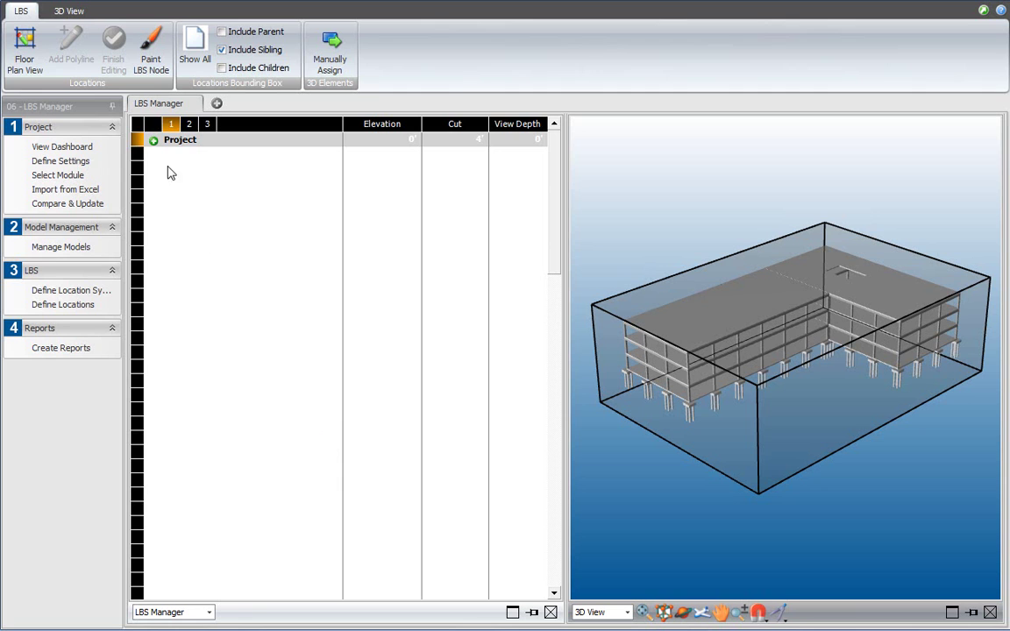
pyautogui.click(153, 140)
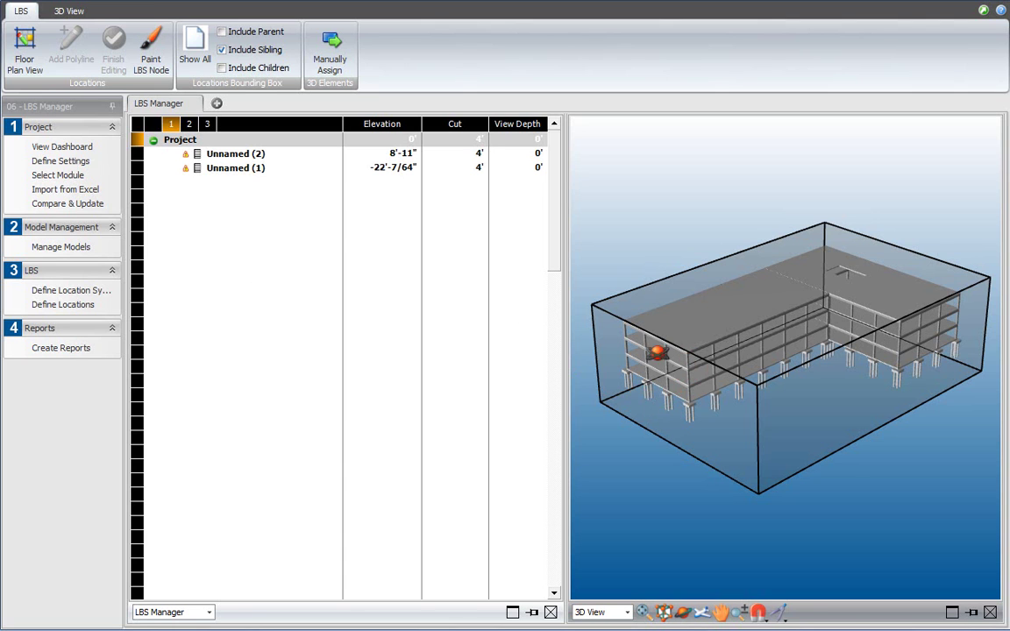
pyautogui.rightClick(181, 145)
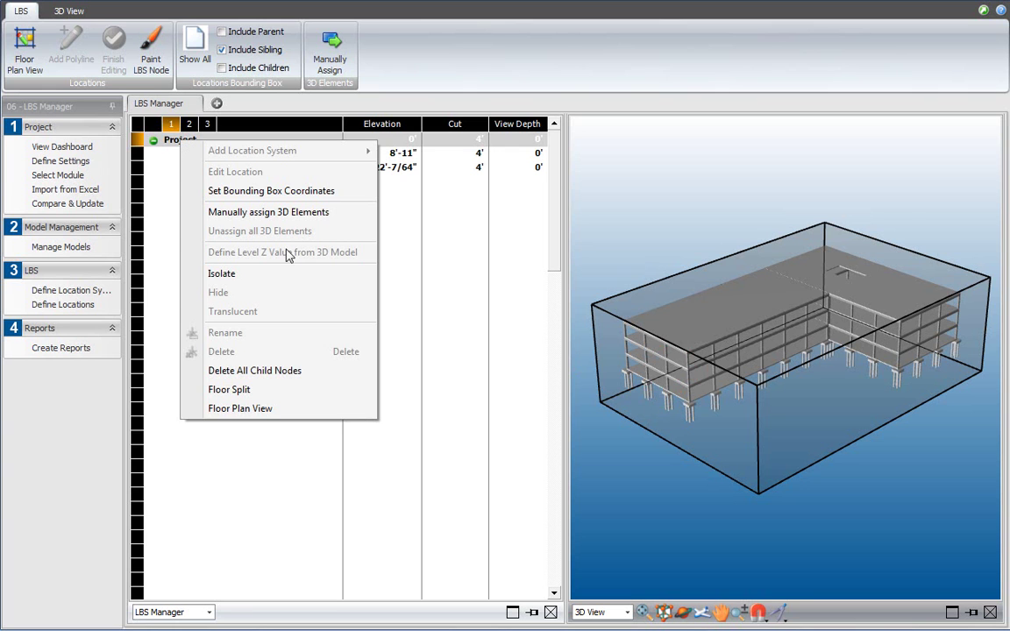
pyautogui.click(255, 392)
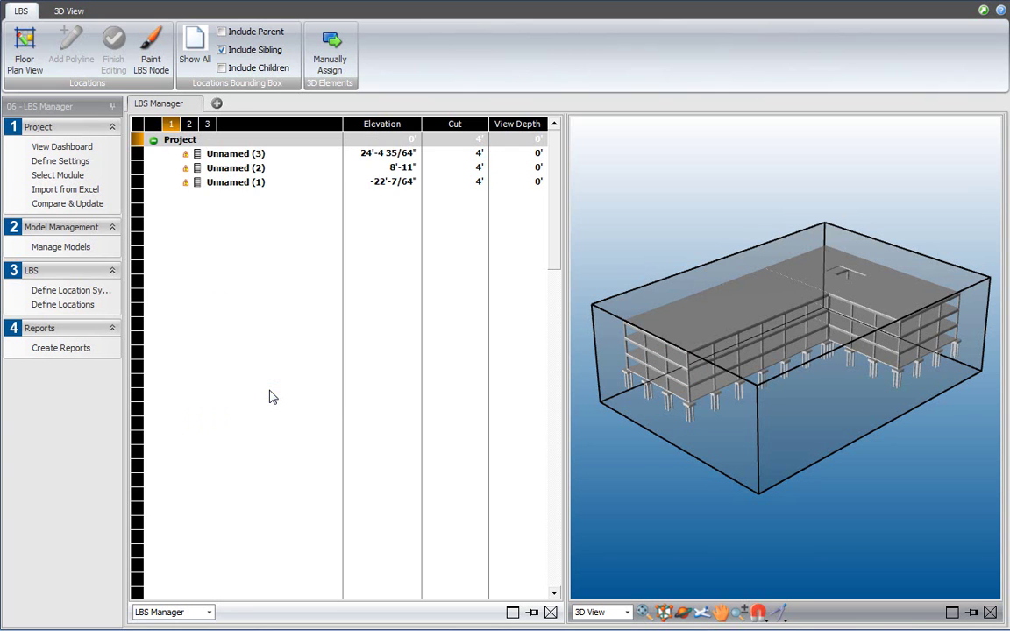
pyautogui.rightClick(180, 141)
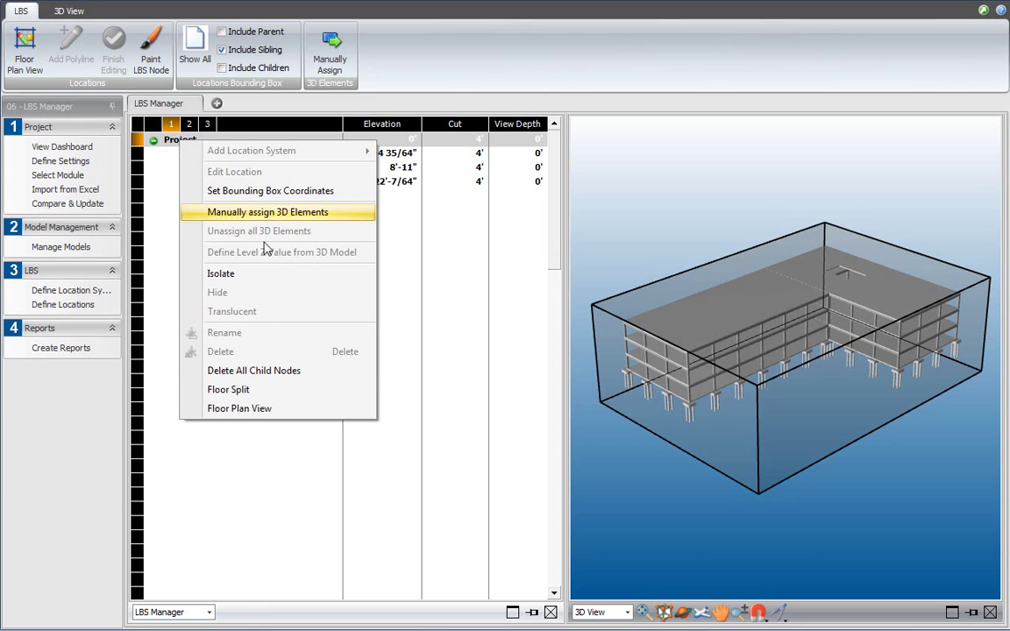
pyautogui.click(256, 390)
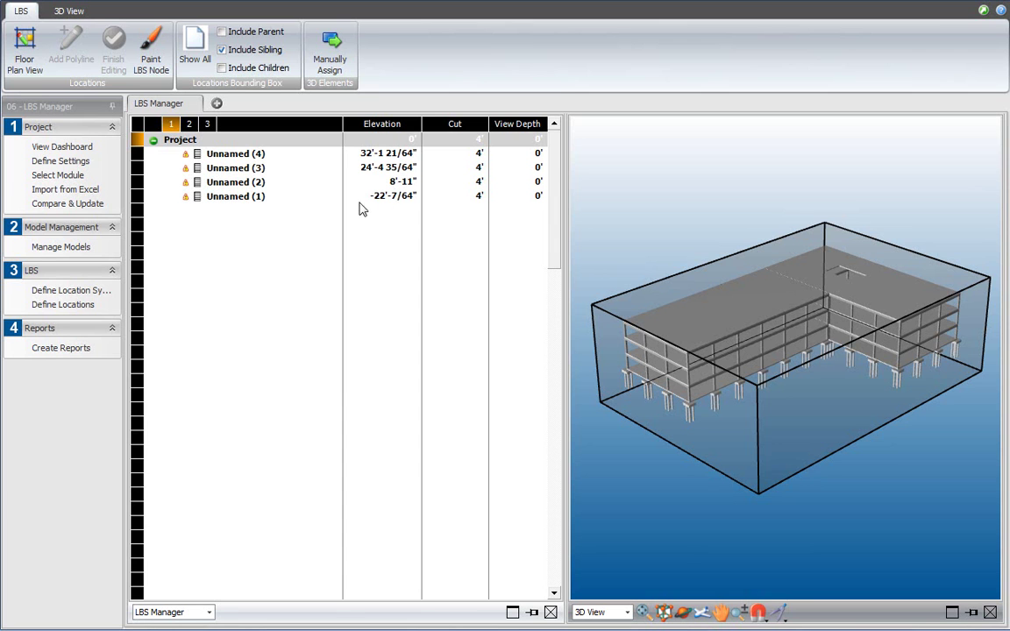
# Rename Unnamed (1) to Foundation and Unnamed (2) to Floor 1 at elevation 0'
pyautogui.click(233, 200)
pyautogui.click(233, 200)
pyautogui.write('Foundation')
pyautogui.press('Return')
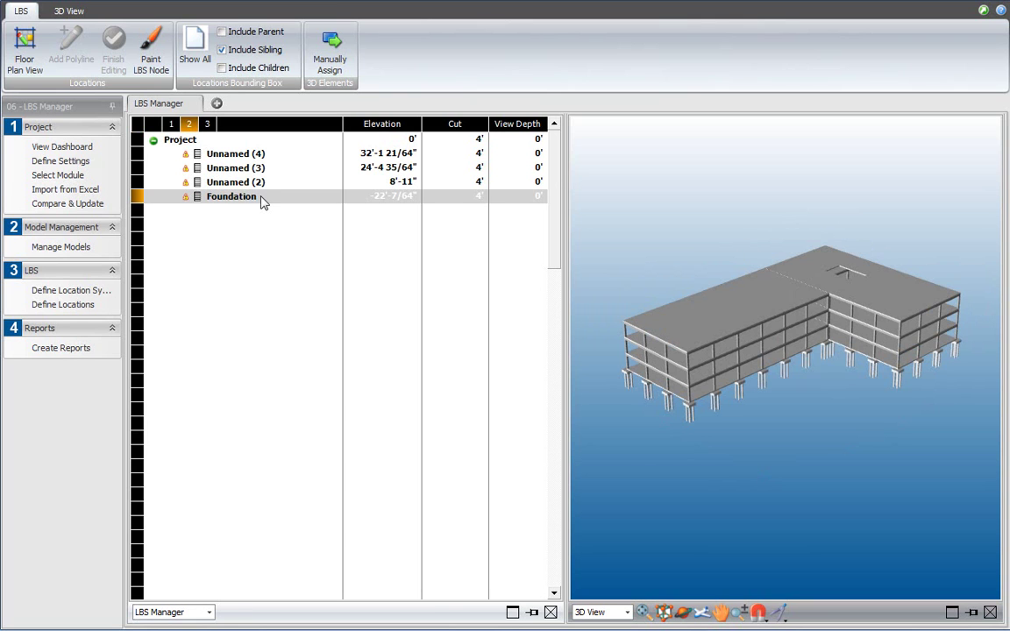
pyautogui.click(280, 184)
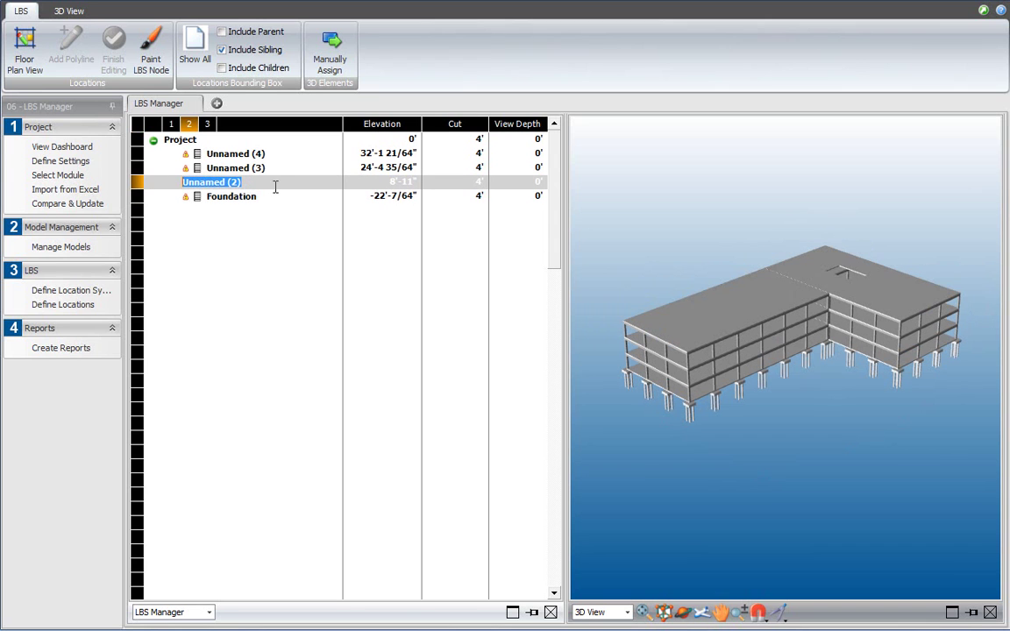
pyautogui.write('Floor 1')
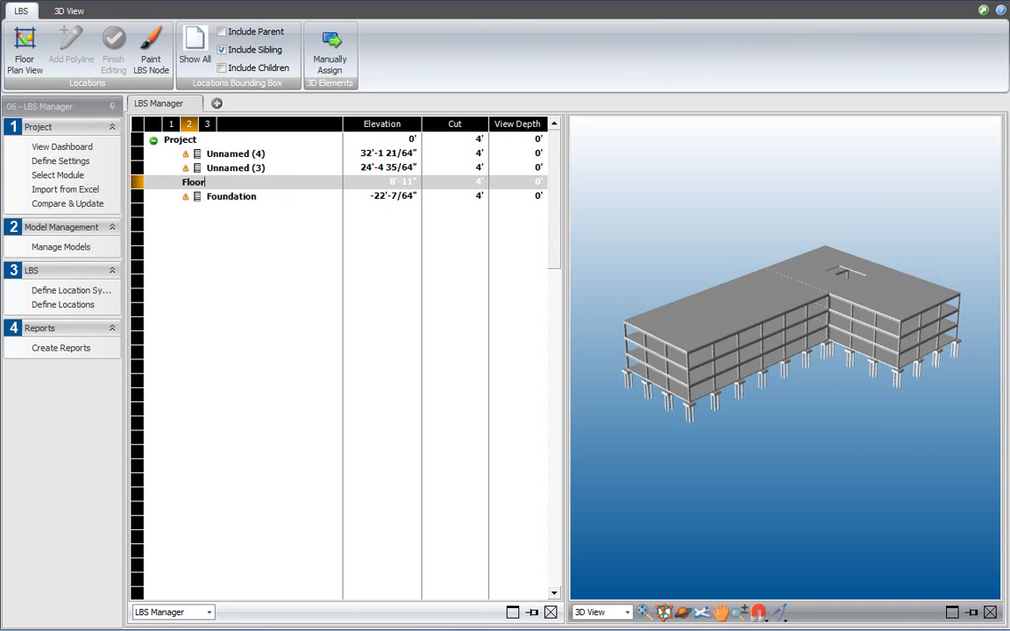
pyautogui.press('Return')
pyautogui.click(400, 181)
pyautogui.moveTo(401, 181); pyautogui.dragTo(324, 173)
pyautogui.write('0')
pyautogui.press('Return')
# Rename Unnamed (3) to Floor 2 and set its elevation to 10'
pyautogui.doubleClick(271, 167)
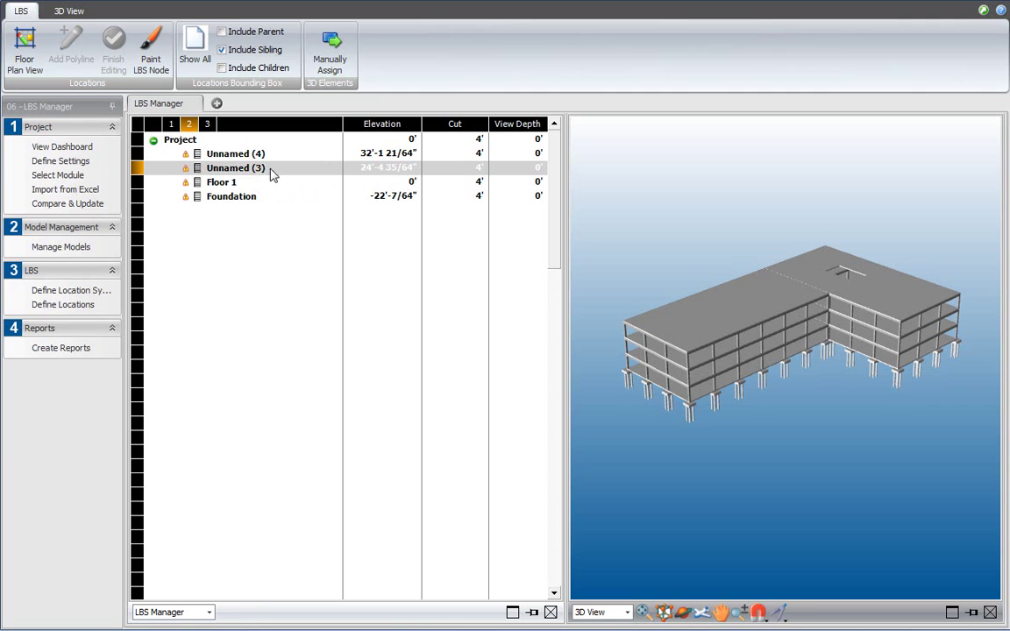
pyautogui.moveTo(248, 168); pyautogui.dragTo(161, 167)
pyautogui.write('Floor 2')
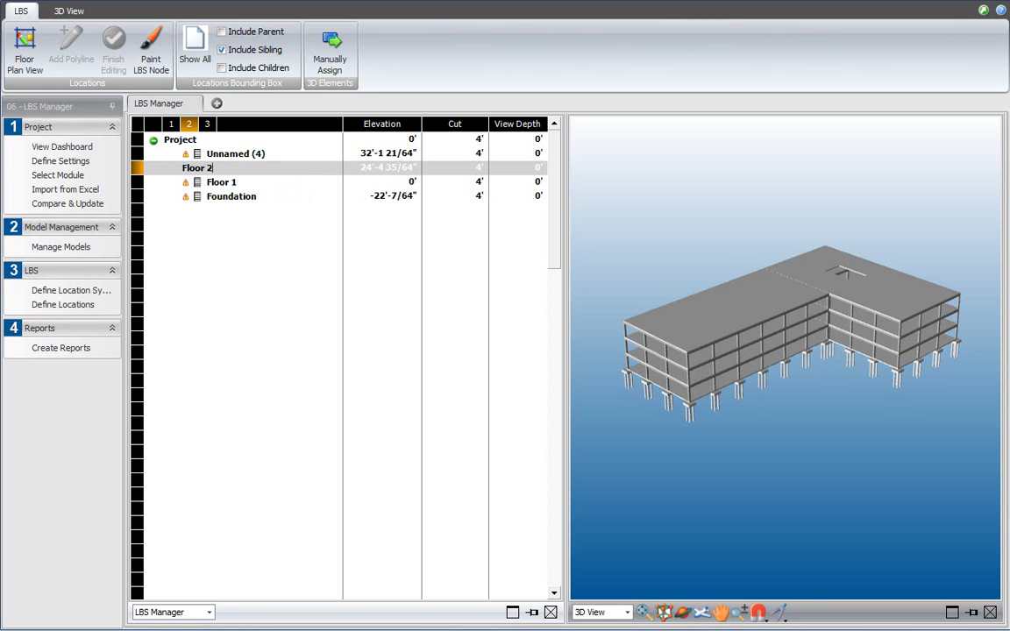
pyautogui.press('Return')
pyautogui.click(378, 168)
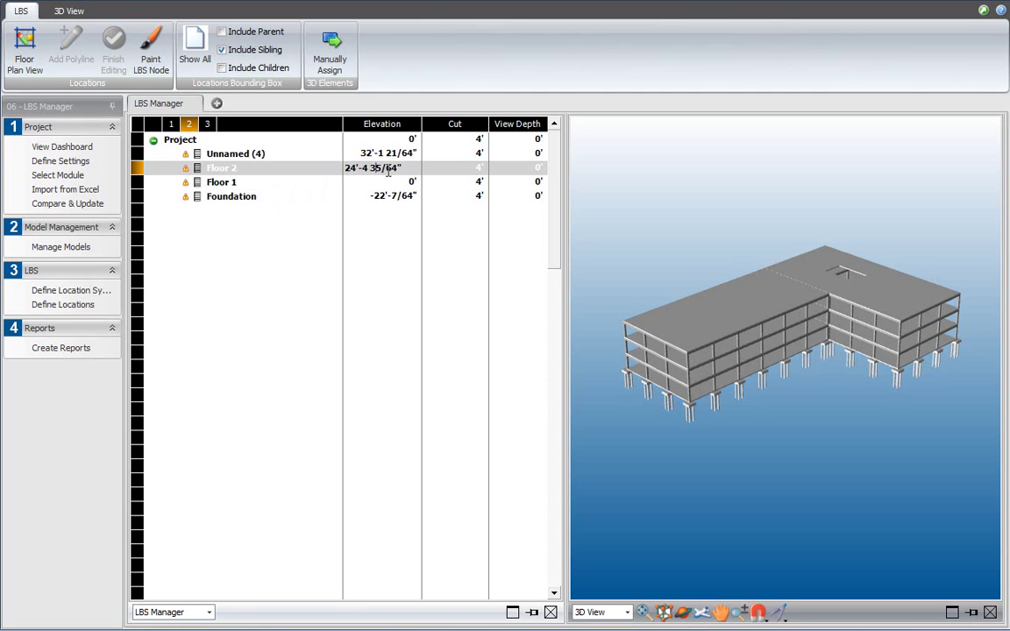
pyautogui.moveTo(403, 169); pyautogui.dragTo(319, 174)
pyautogui.write('61')
pyautogui.press('BackSpace')
pyautogui.press('BackSpace')
pyautogui.write('10')
pyautogui.press('Return')
# Rename Unnamed (4) to Floor 3 with elevation 20'
pyautogui.click(271, 155)
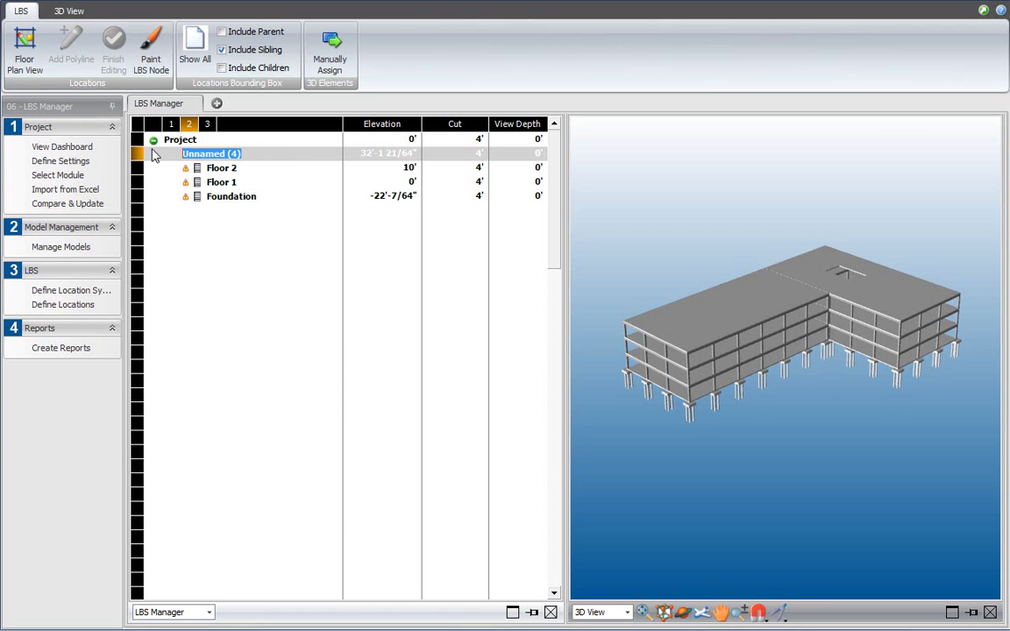
pyautogui.write('Floor 3')
pyautogui.press('Tab')
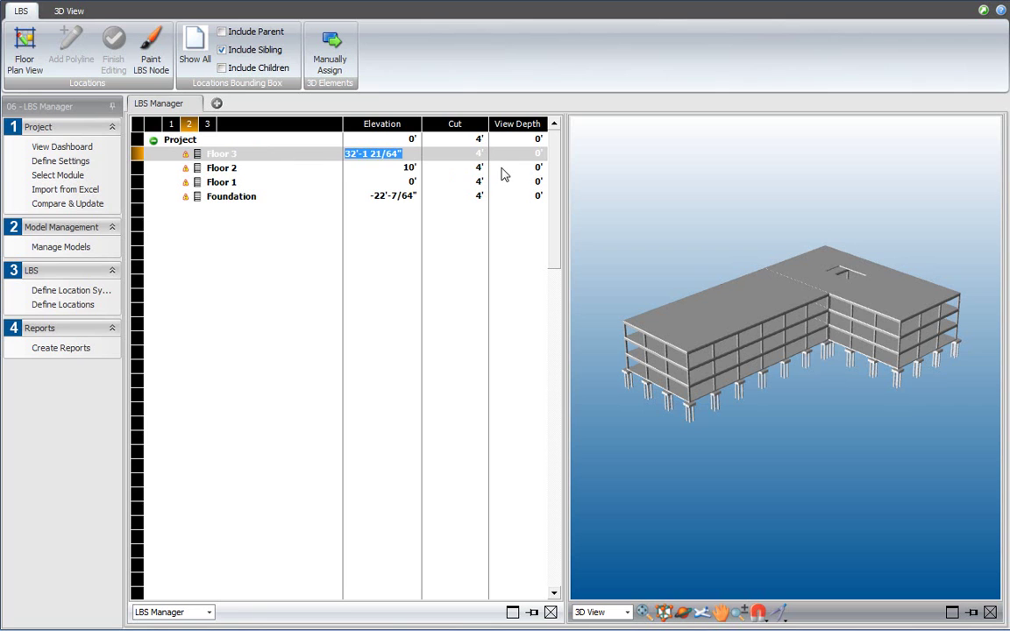
pyautogui.write("20'")
pyautogui.press('Return')
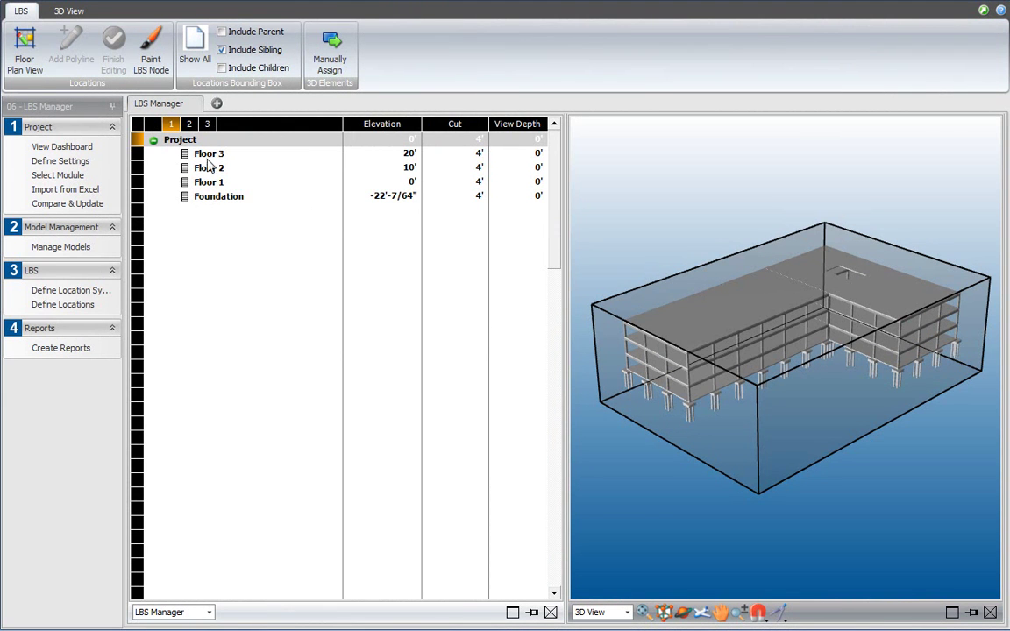
# Show Foundation's bounding box with the parent box included, then view Floor 1 and Floor 2 boxes
pyautogui.click(210, 200)
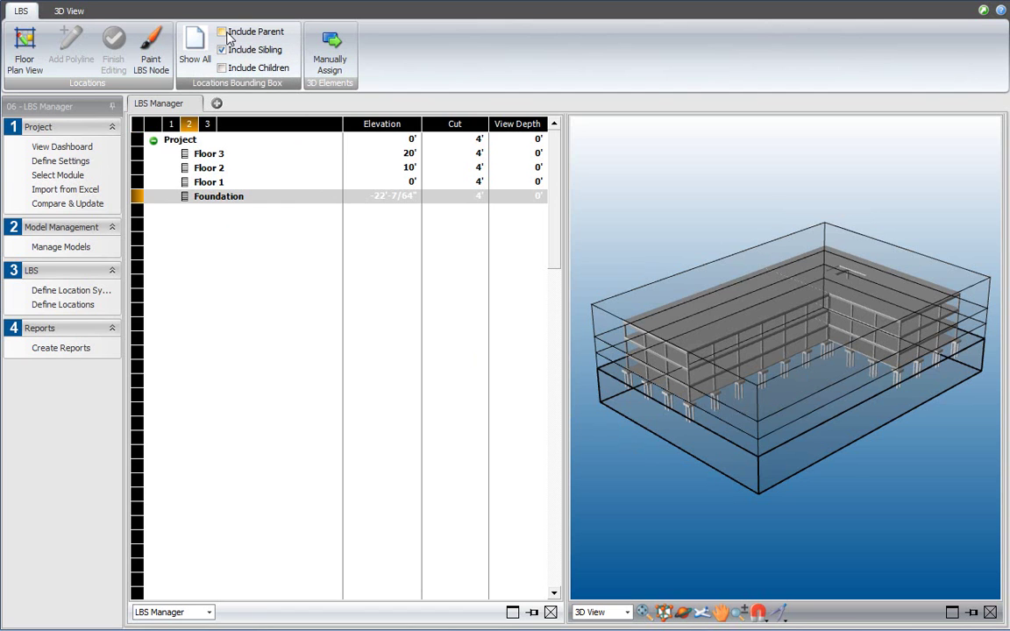
pyautogui.click(223, 32)
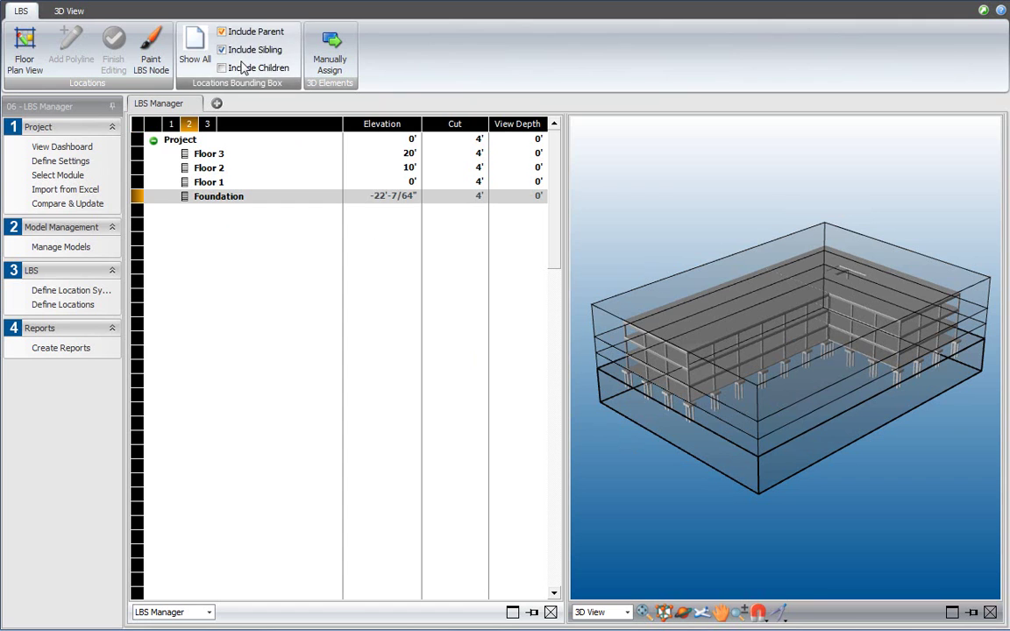
pyautogui.click(233, 184)
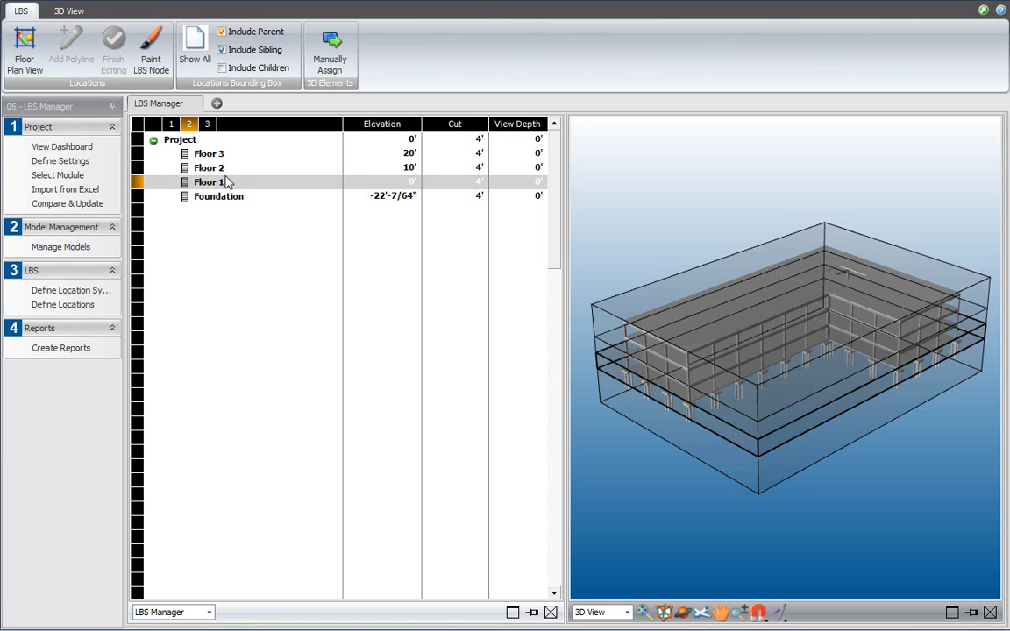
pyautogui.click(218, 171)
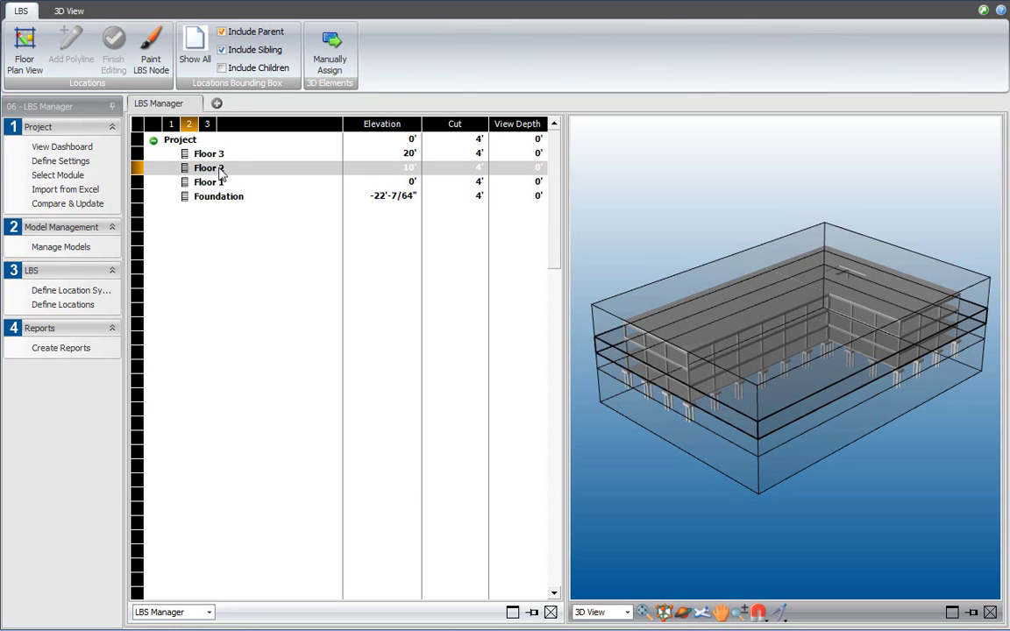
# Isolate the Floor 2 elements, then orbit to a lower angle and zoom in on the level boxes
pyautogui.rightClick(244, 171)
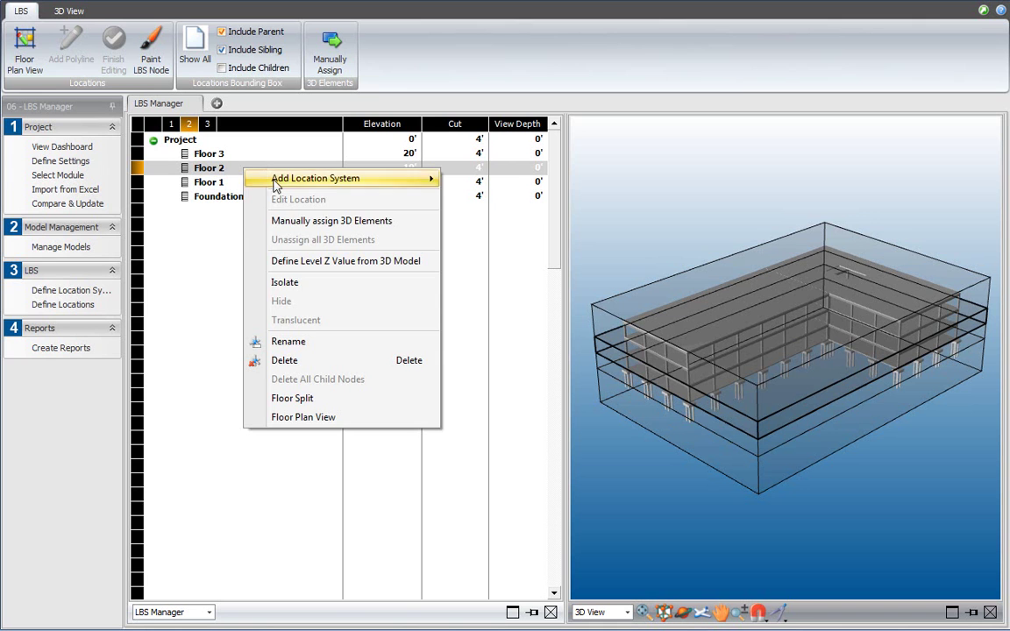
pyautogui.click(316, 283)
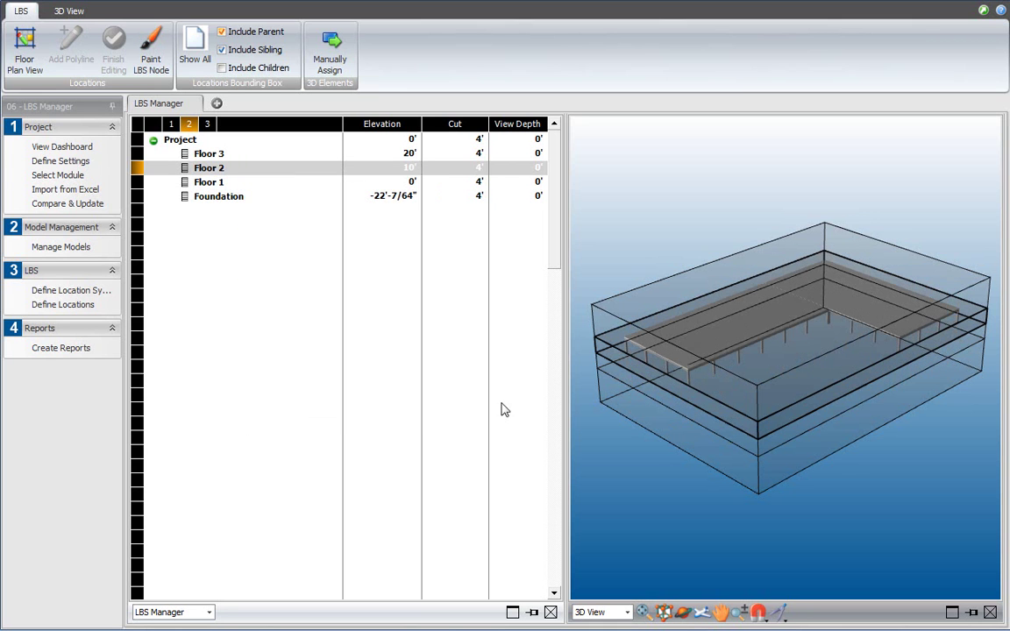
pyautogui.moveTo(833, 563); pyautogui.dragTo(772, 434)
pyautogui.scroll(3, 825, 461)
# Show Floor 3's bounding box without the parent box, fitting and orbiting the whole model
pyautogui.click(221, 156)
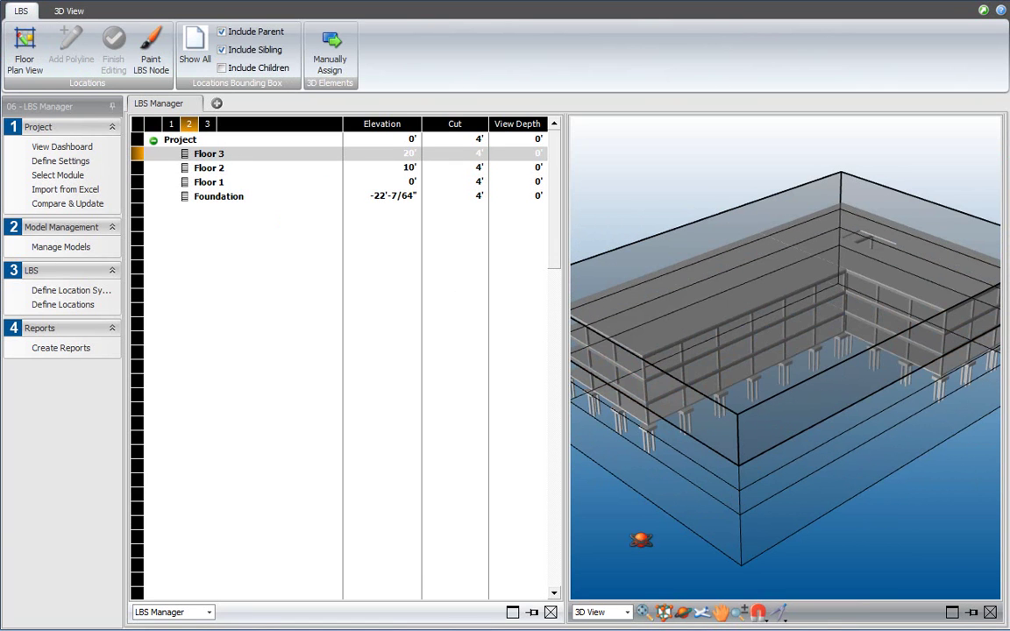
pyautogui.click(647, 611)
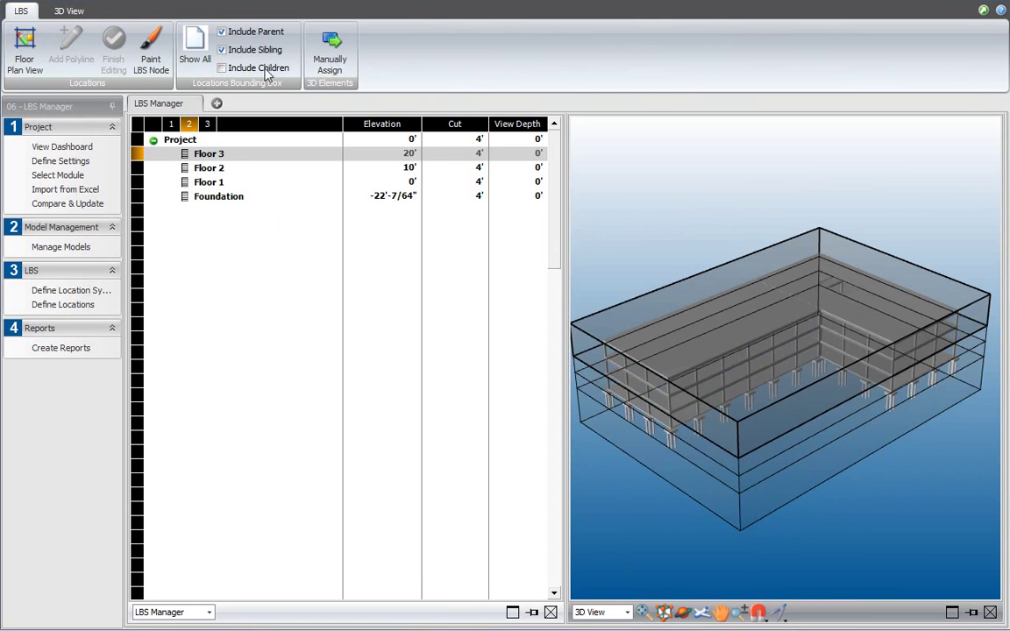
pyautogui.click(226, 34)
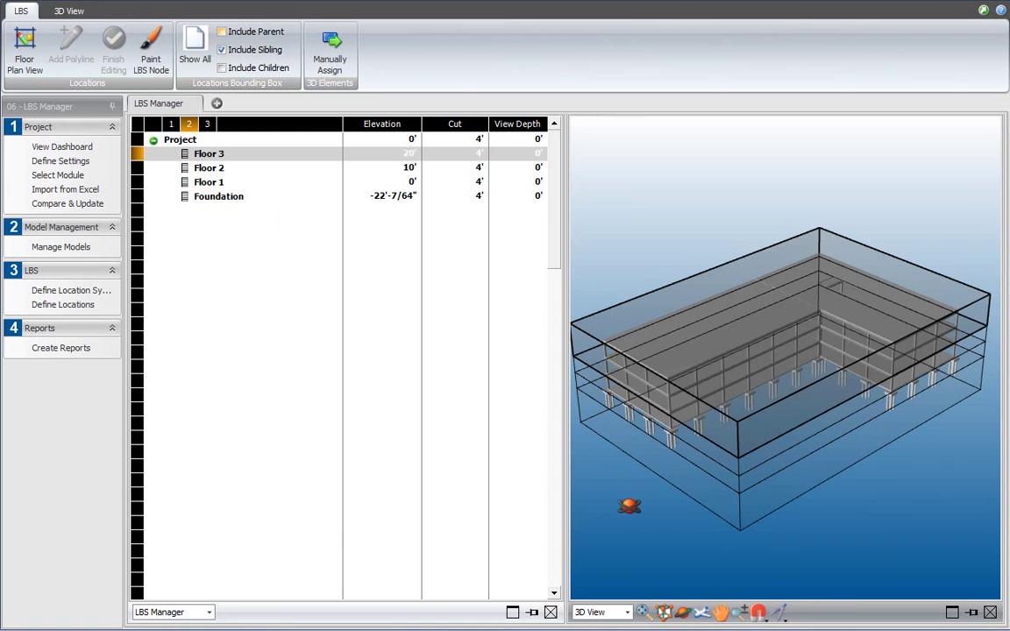
pyautogui.moveTo(649, 478); pyautogui.dragTo(754, 502)
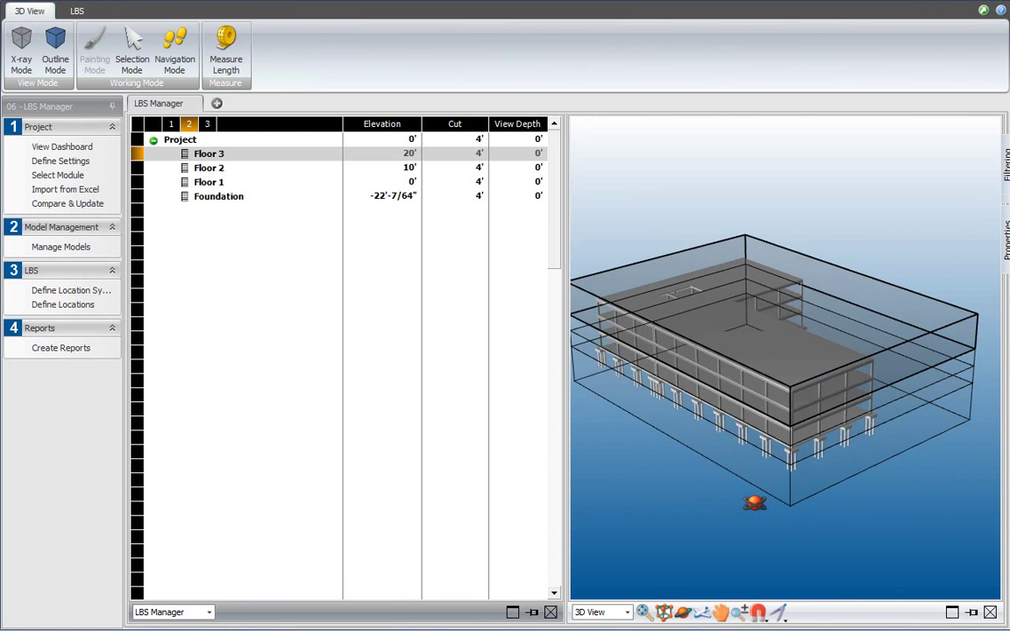